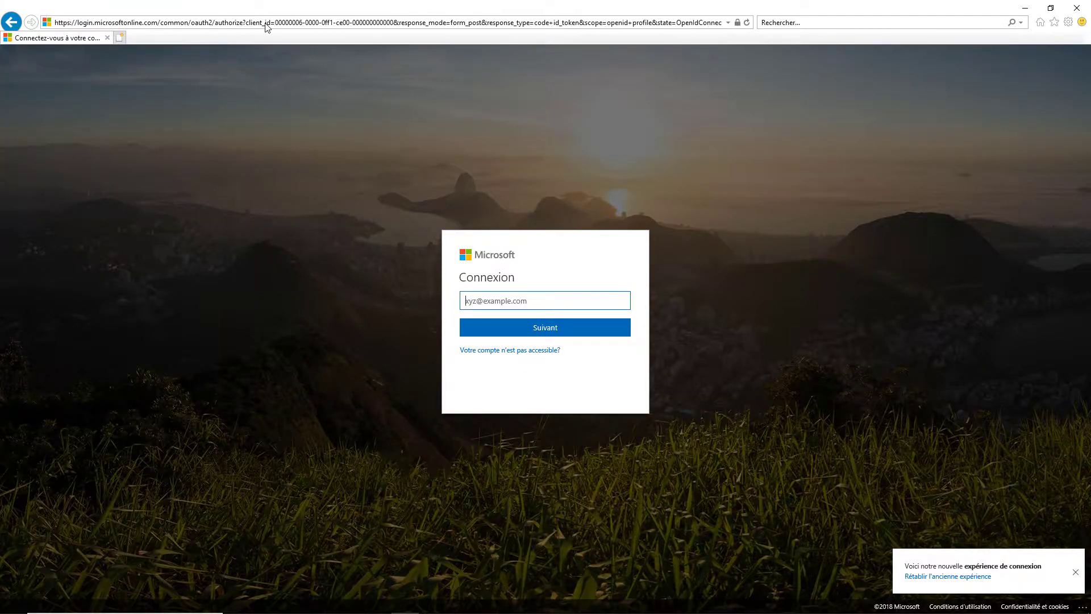
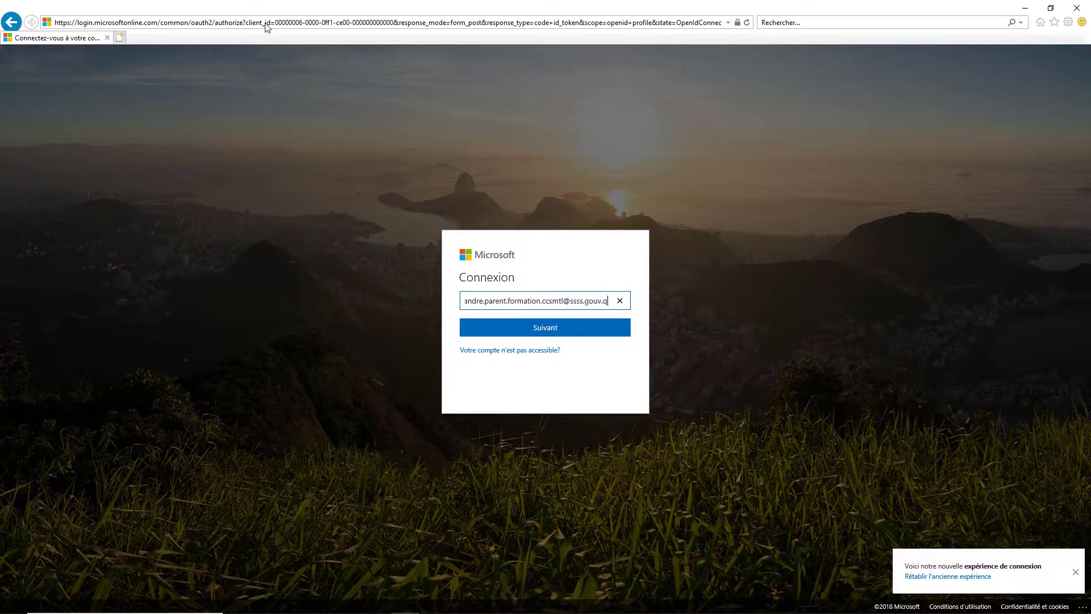
Sign in with the account e-mail address and initial password.
click(495, 328)
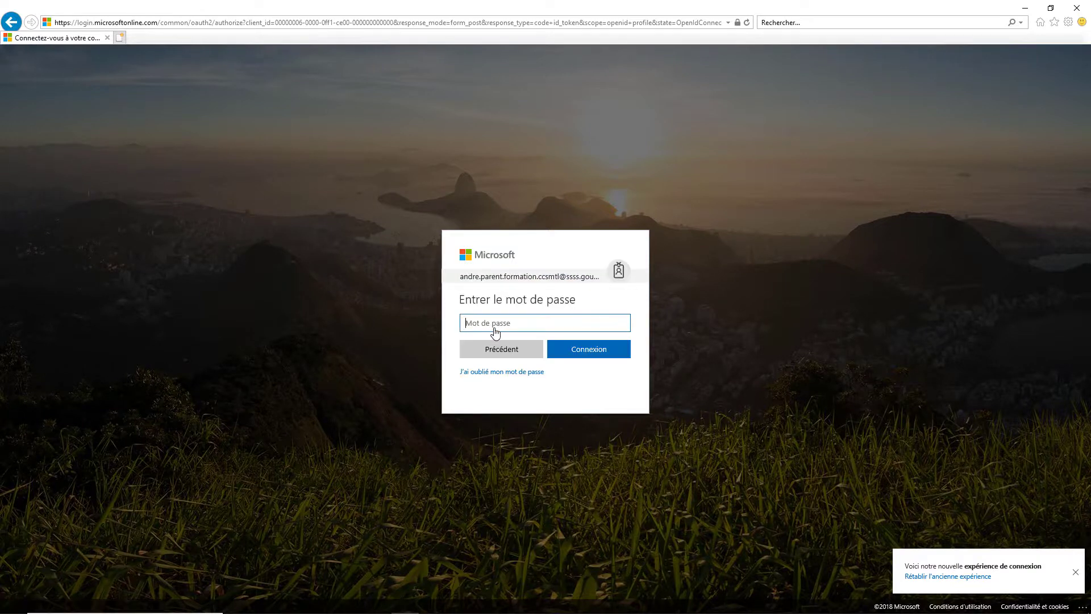
text(**********)
click(567, 349)
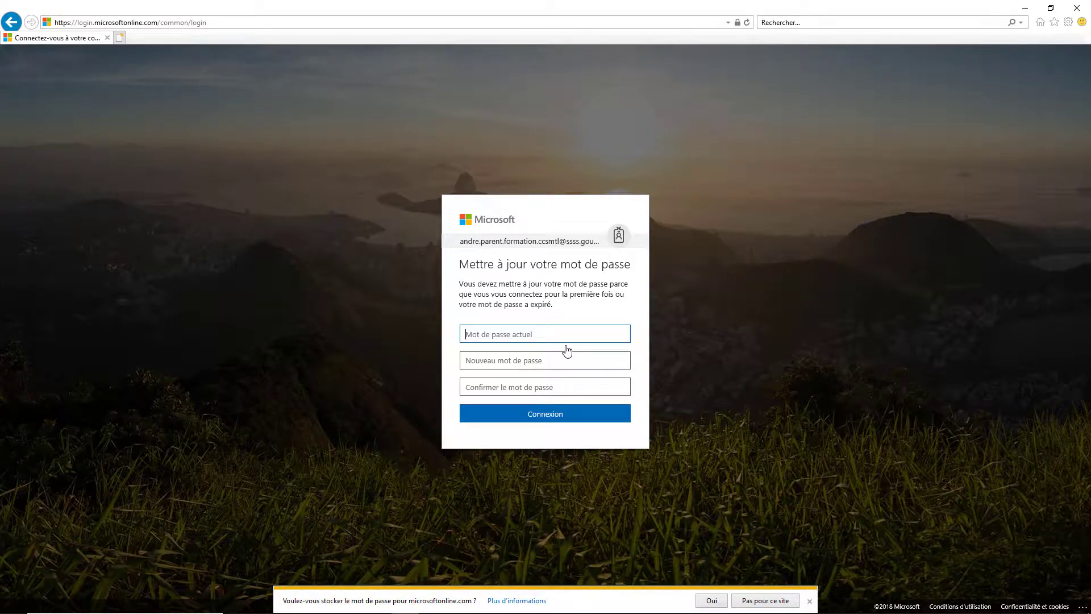
Enter the current password, then type the new password and its confirmation.
text(****)
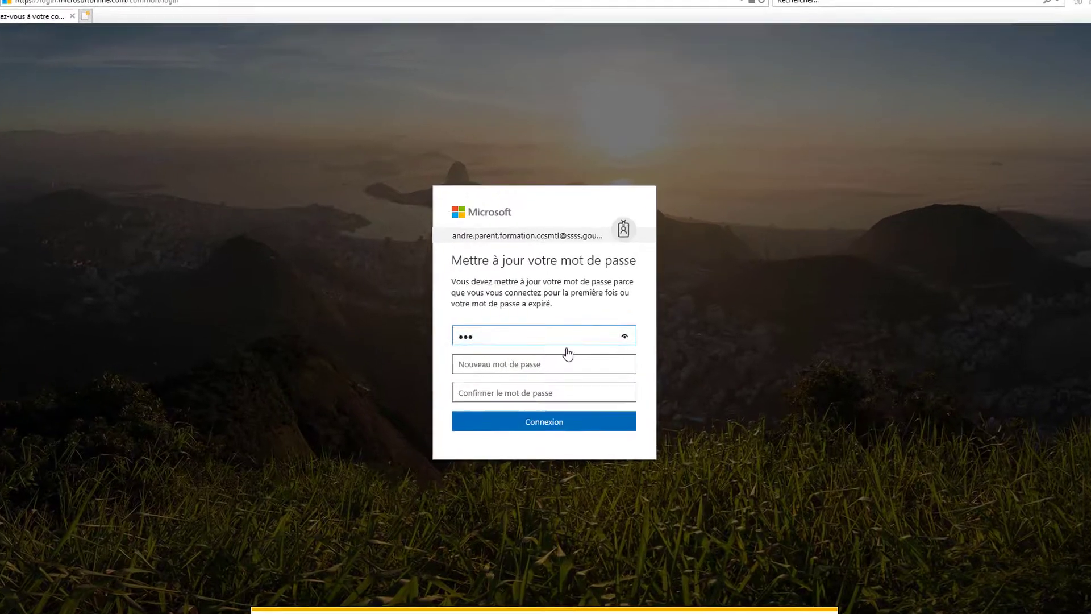
text(******)
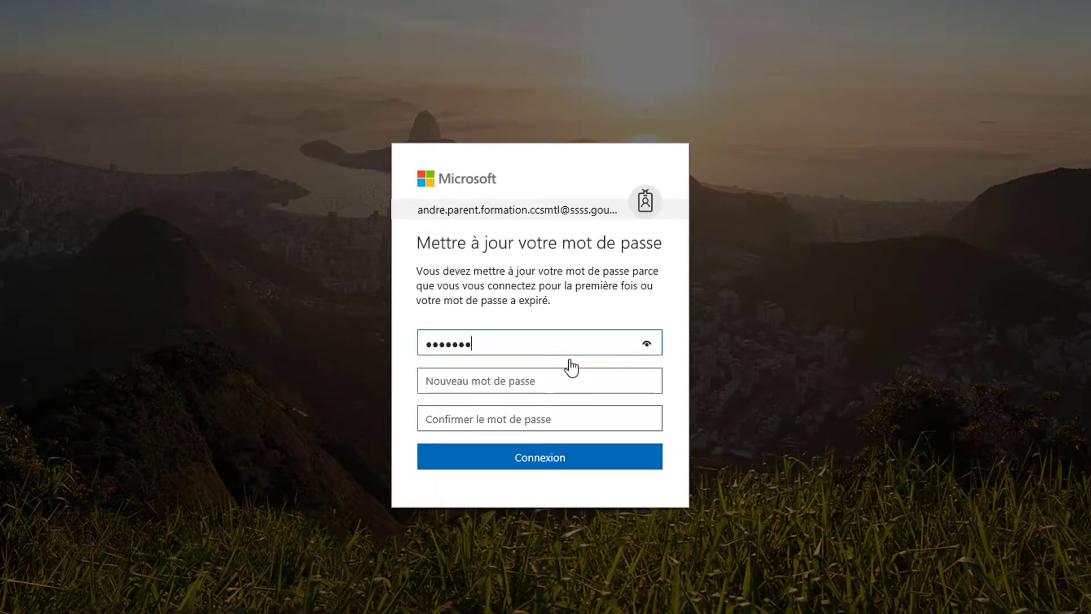
click(573, 377)
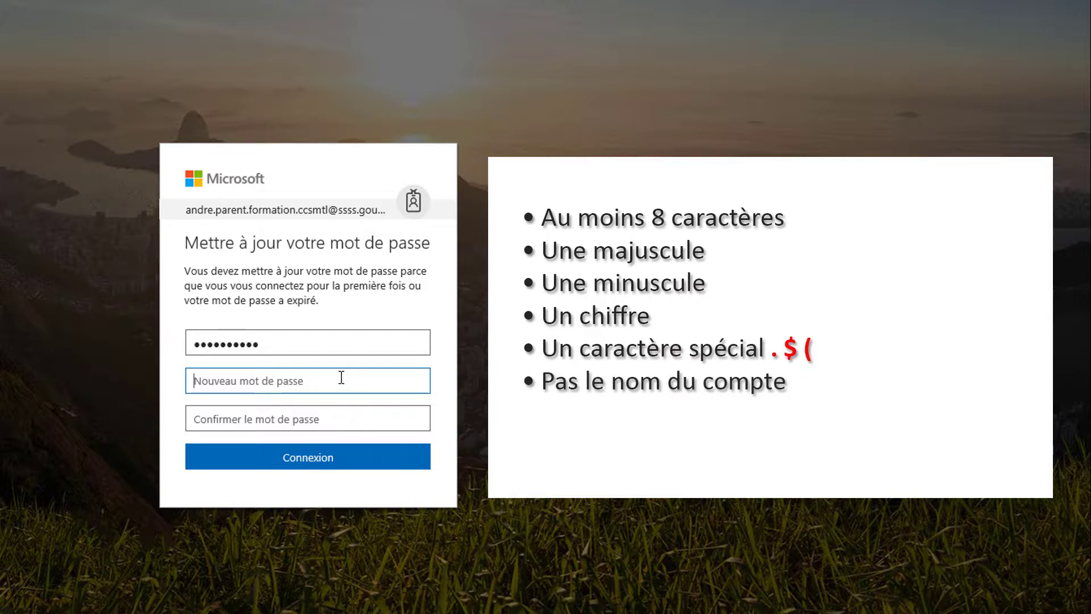
text(••••)
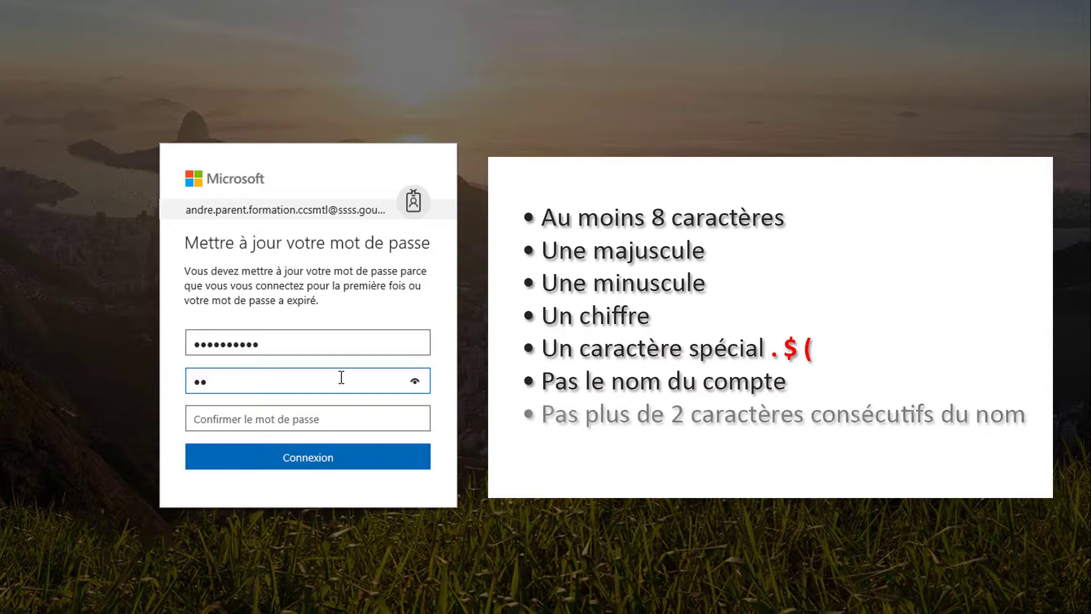
text(•••••••)
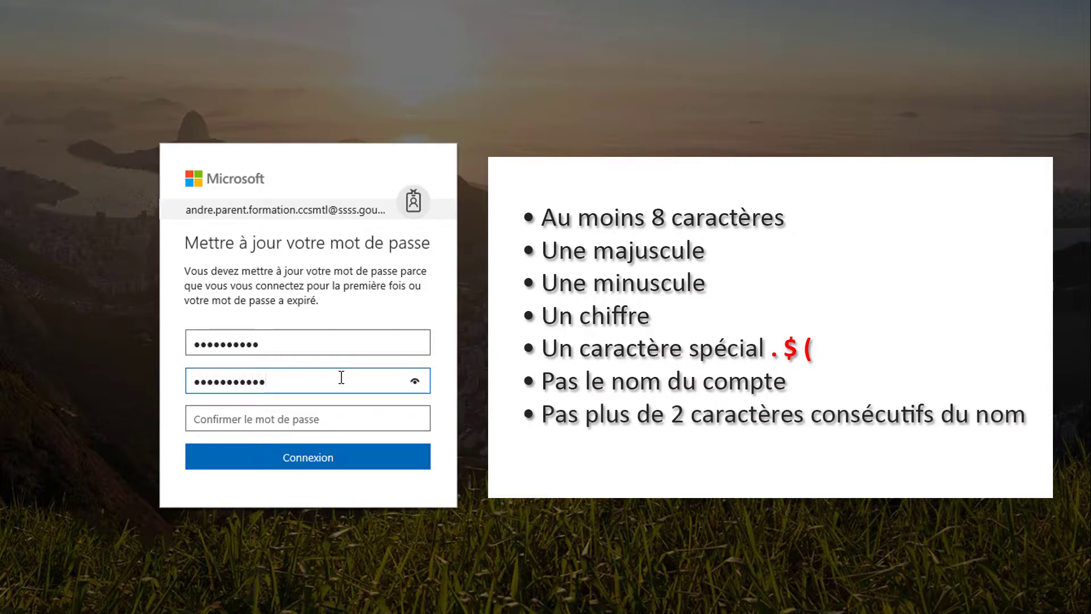
click(355, 412)
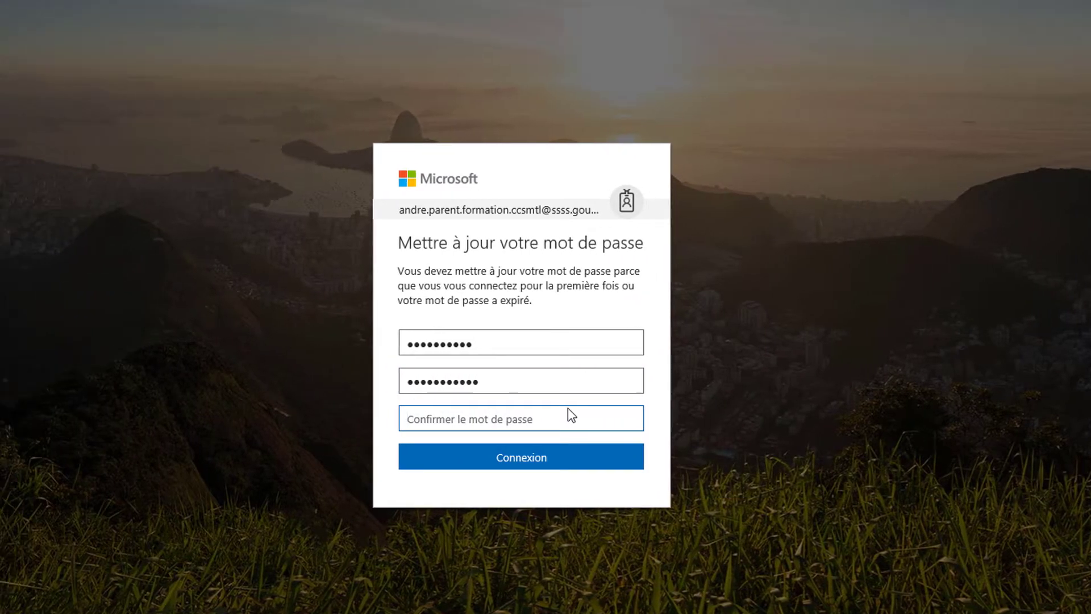
text(•••••••)
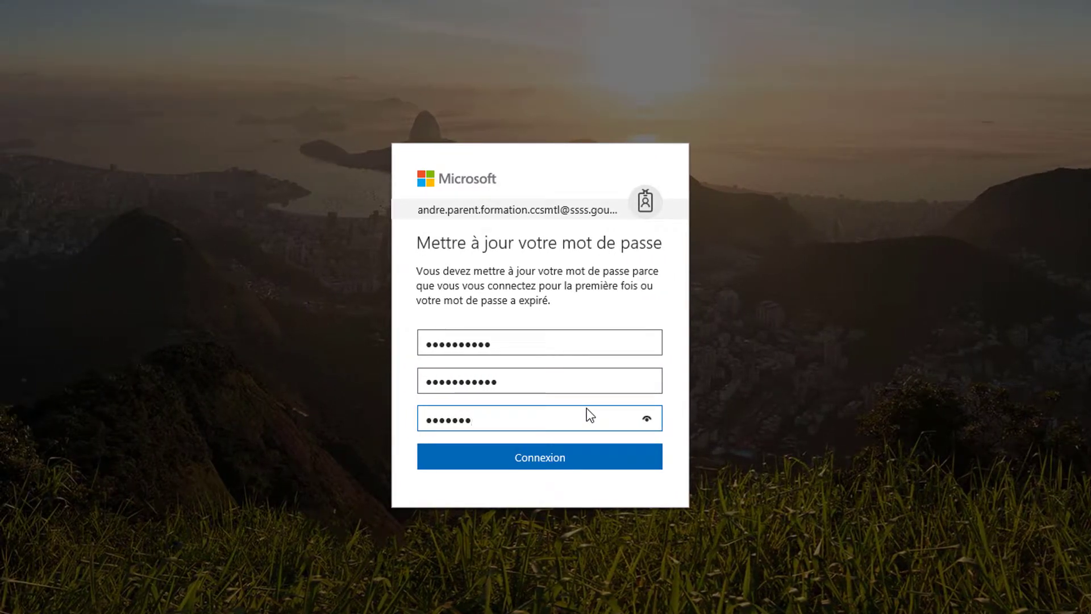
text(••••)
Submit the new password with Connexion and load the Office 365 home page.
click(589, 458)
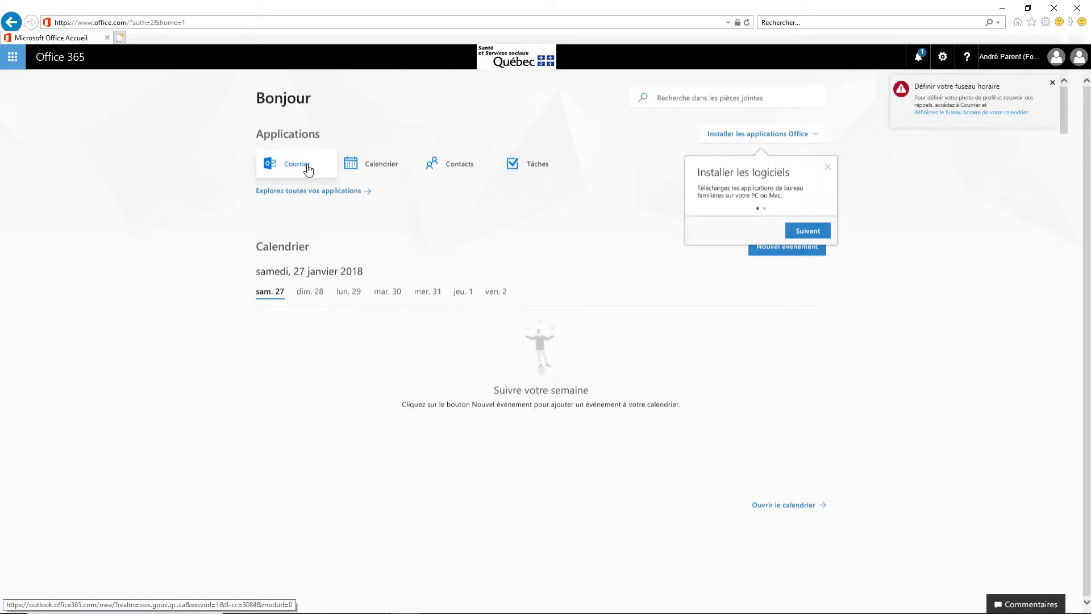
Open Courrier and save français (Canada) with the (UTC-05:00) Heure de l'Est time zone.
click(308, 169)
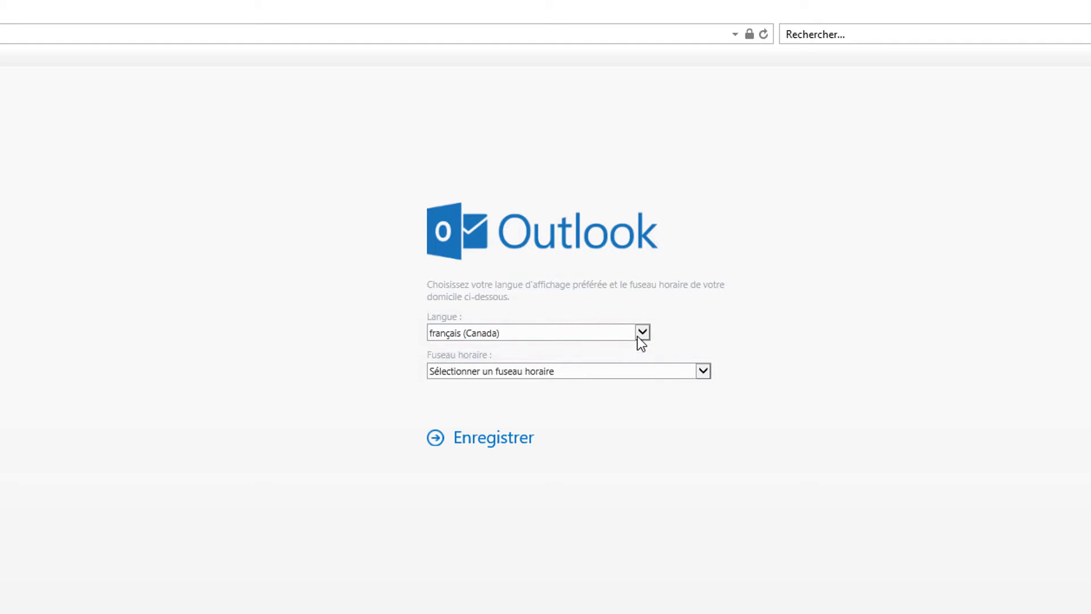
click(638, 336)
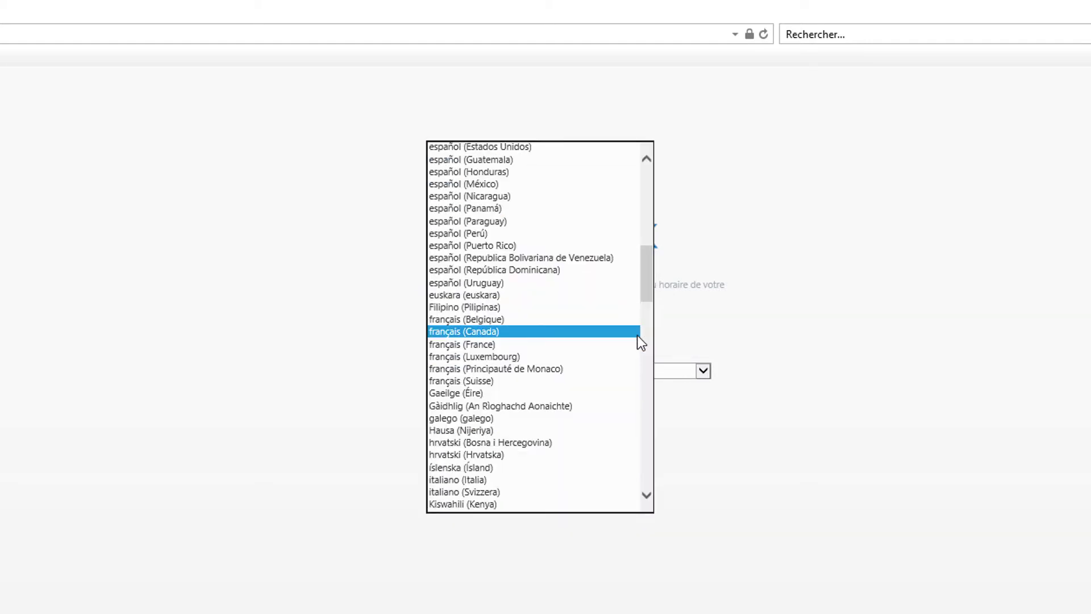
click(638, 336)
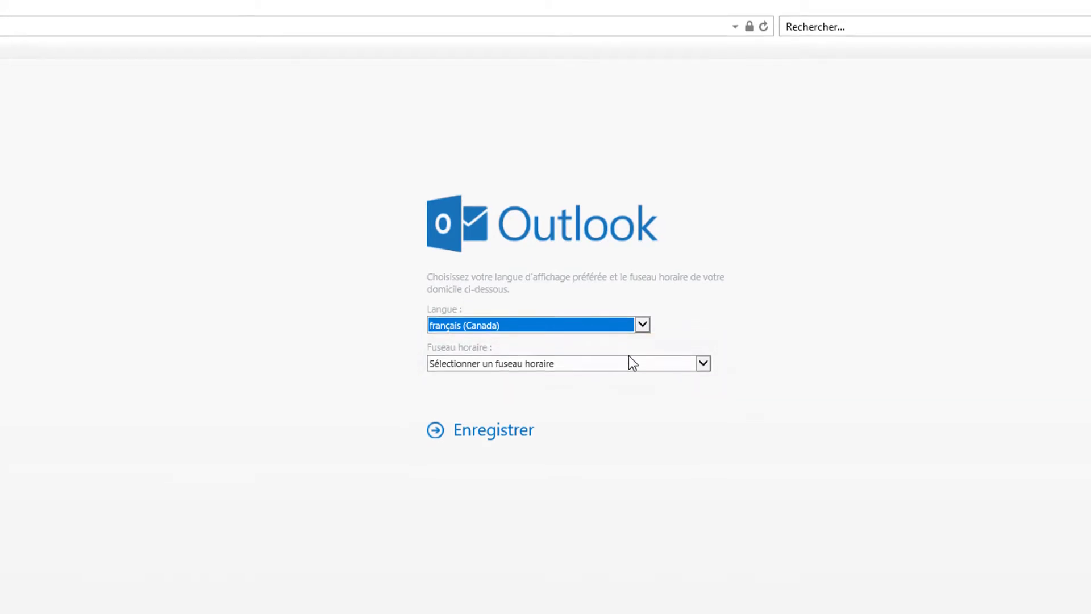
click(632, 218)
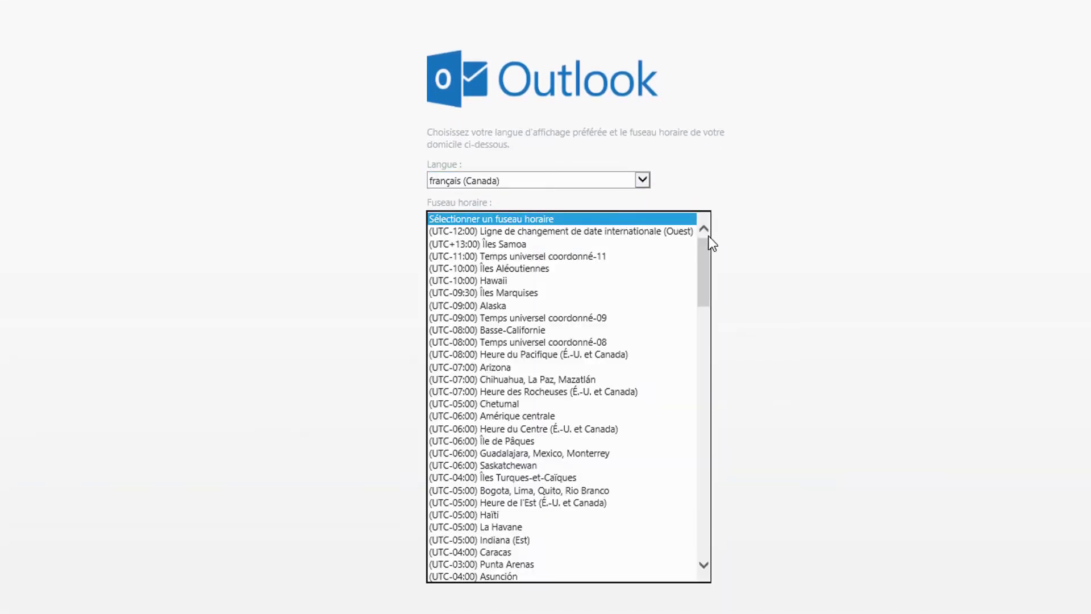
drag(709, 242, 704, 289)
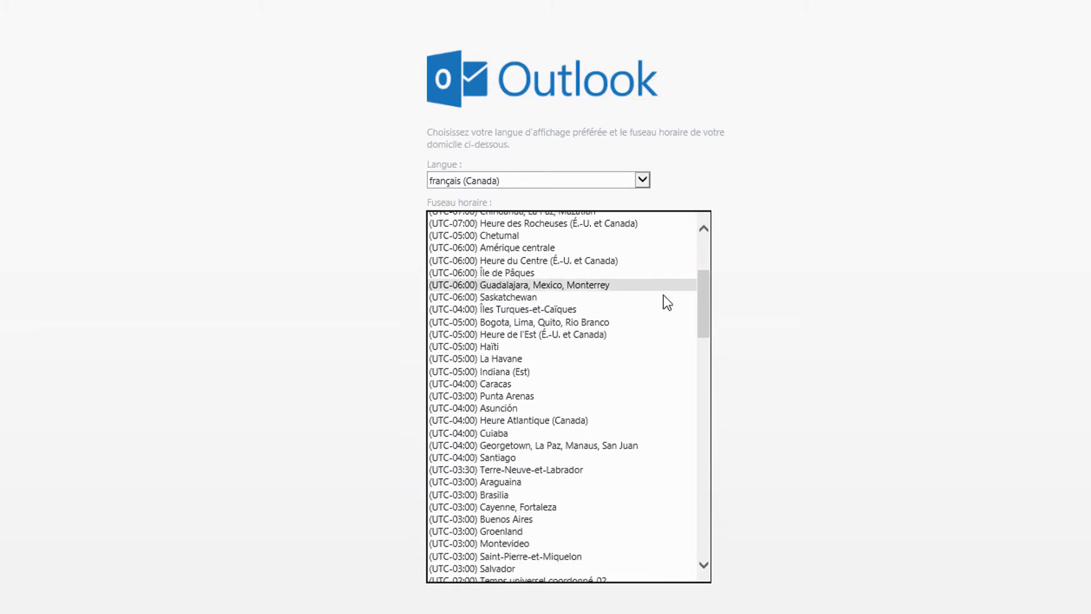
click(630, 335)
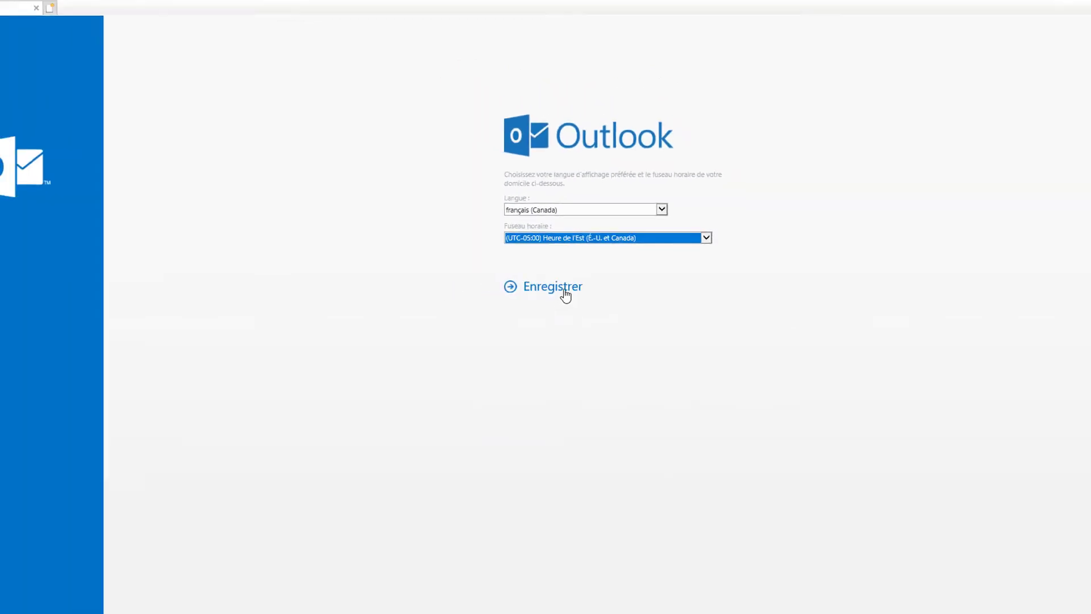
click(565, 293)
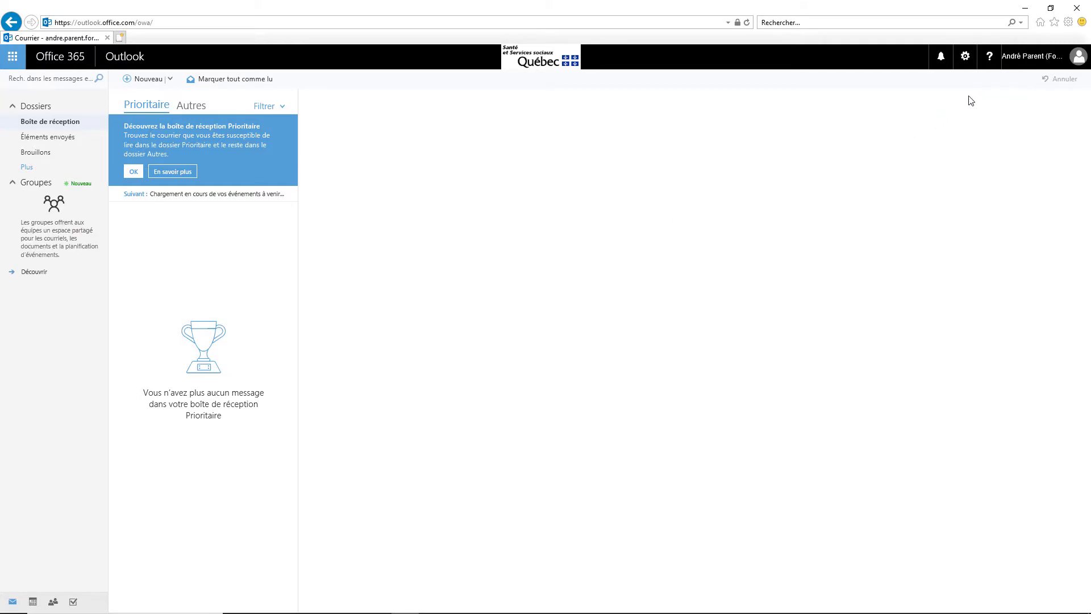
Sign out with Se déconnecter from the account menu at top right.
click(1031, 63)
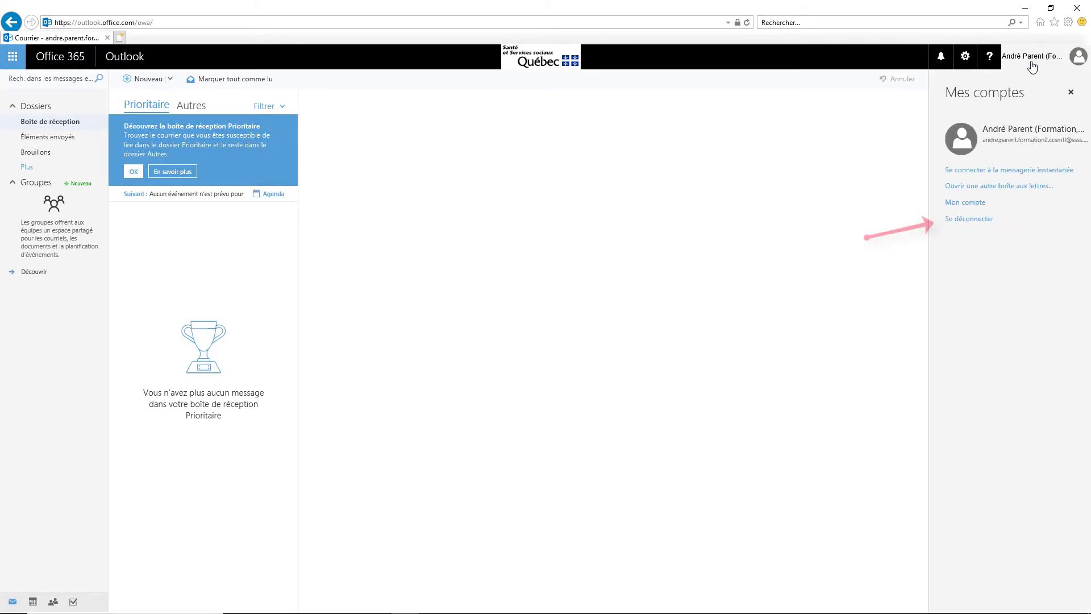
click(985, 223)
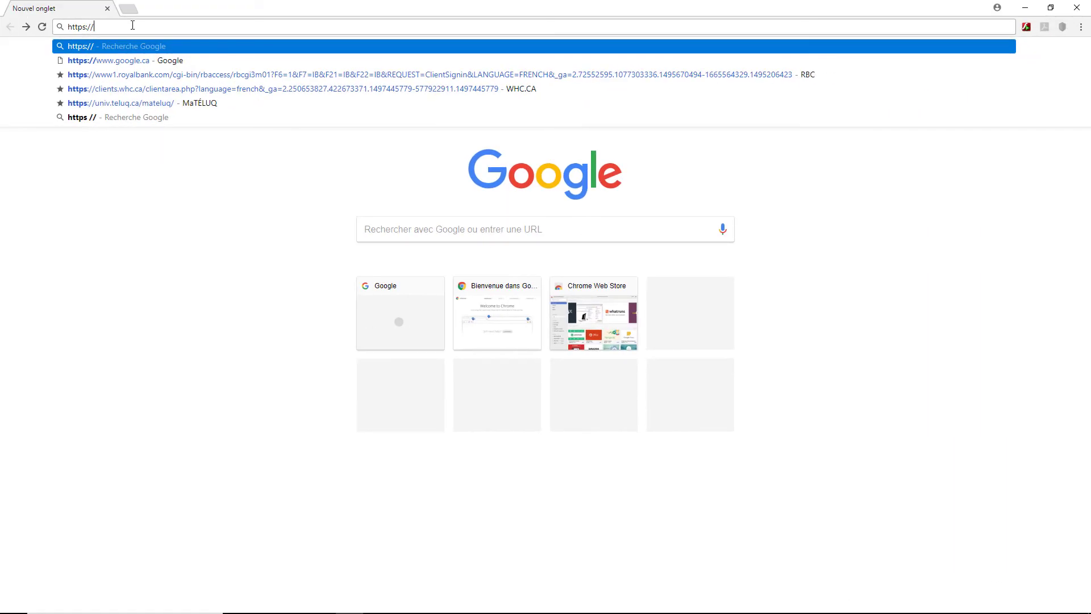
Go to portal.office.com and sign in with the account e-mail and new password.
text(por)
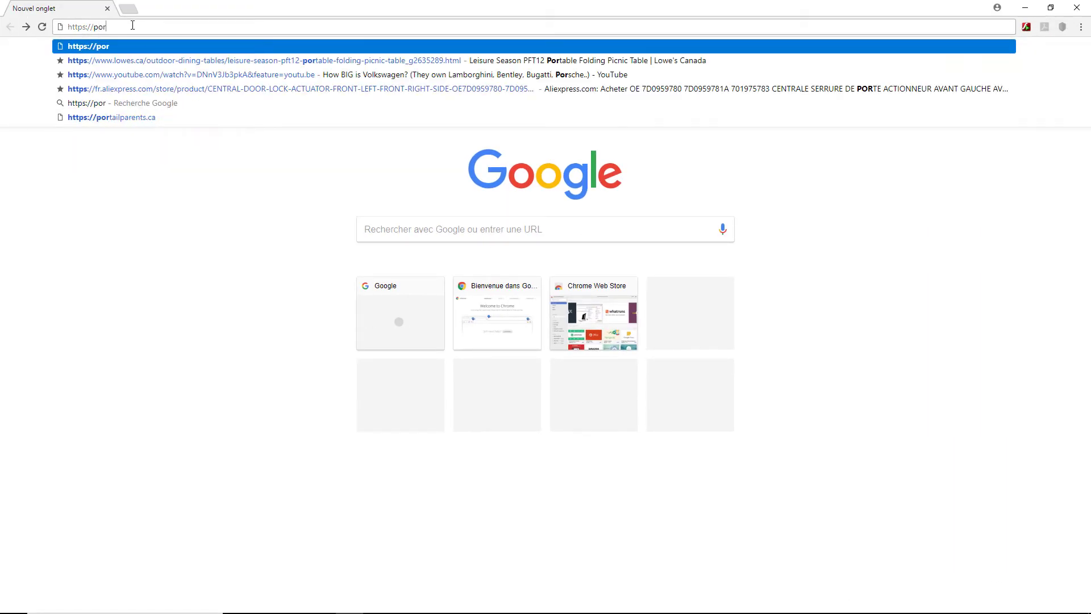
text(tal.office.com)
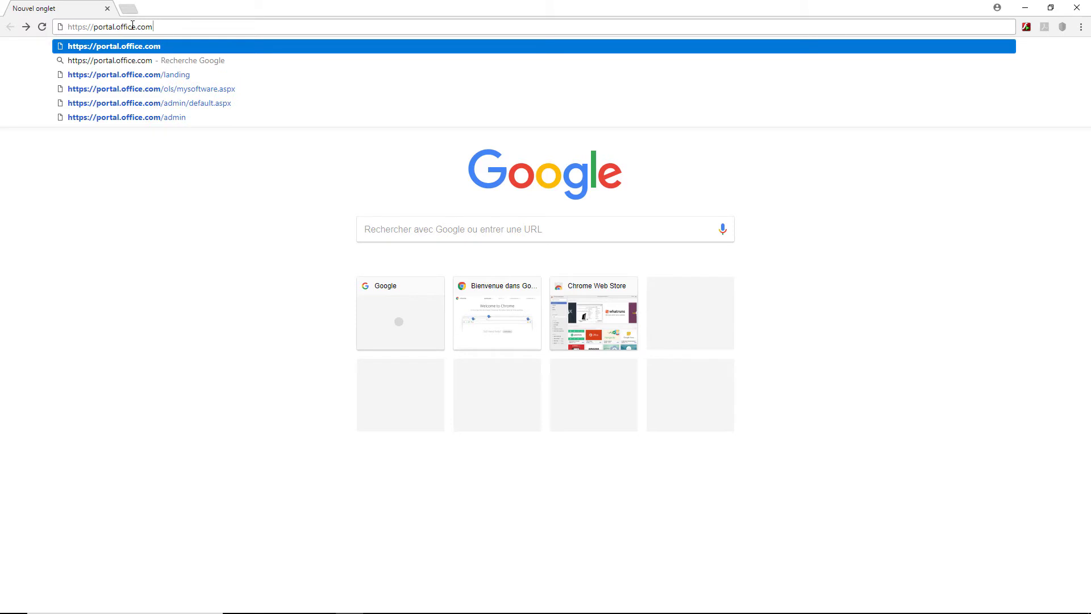
key(Return)
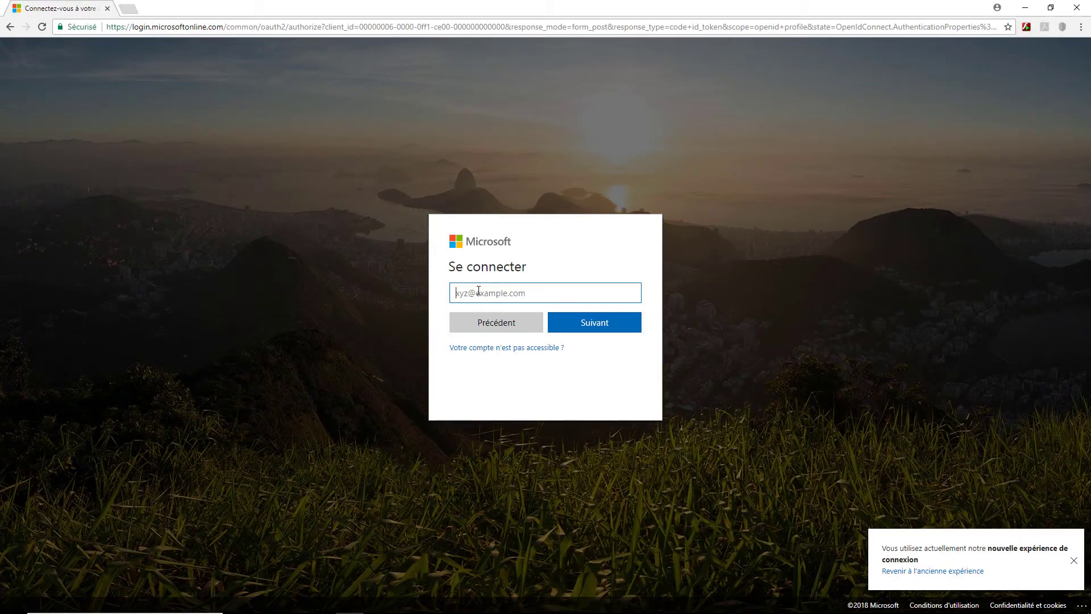
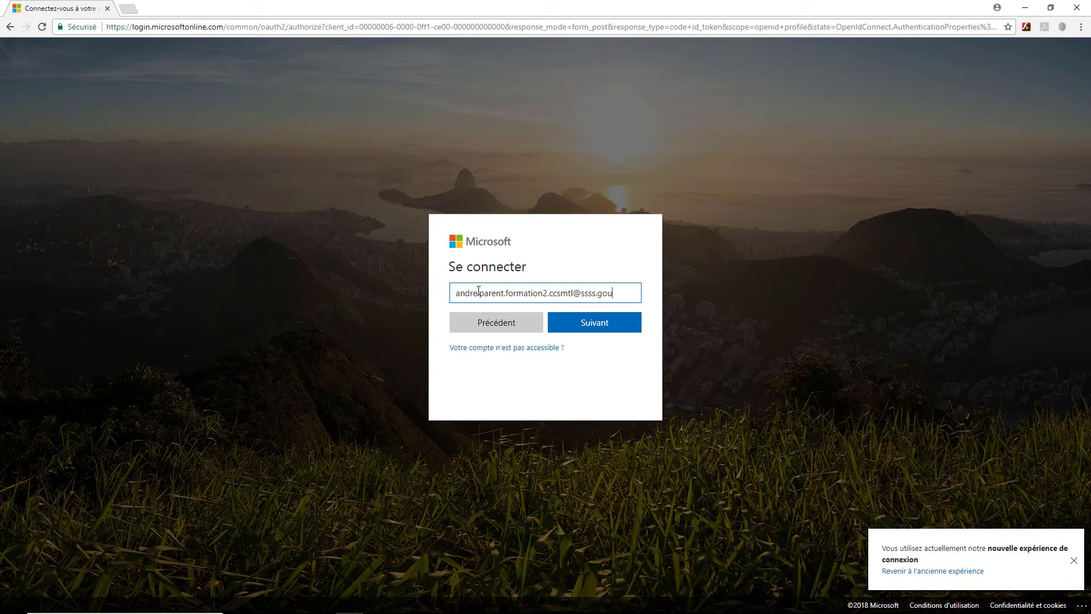
click(566, 321)
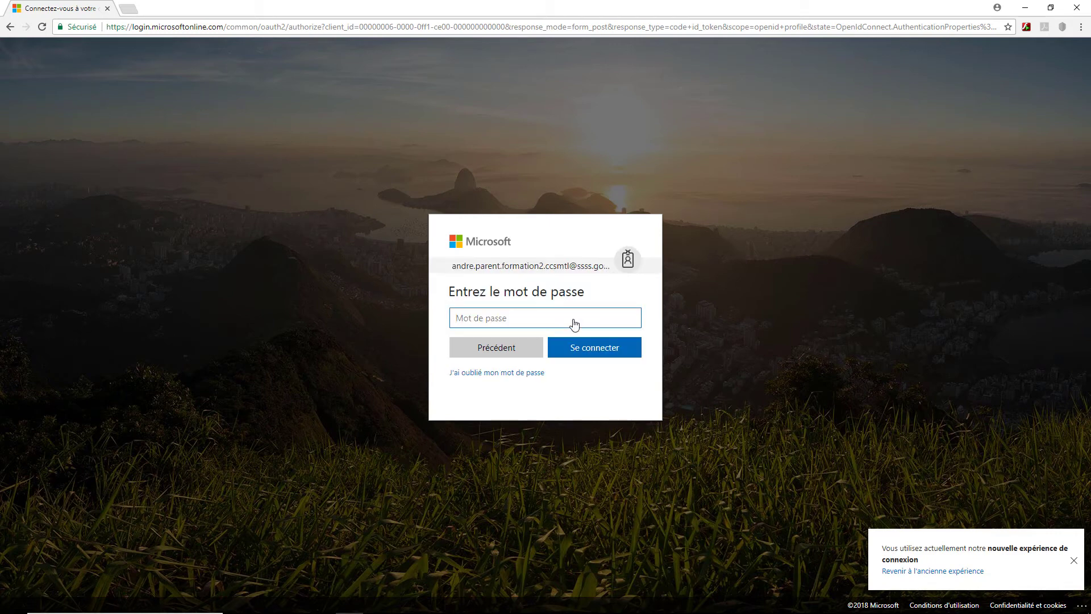
text(•••••••••)
click(582, 351)
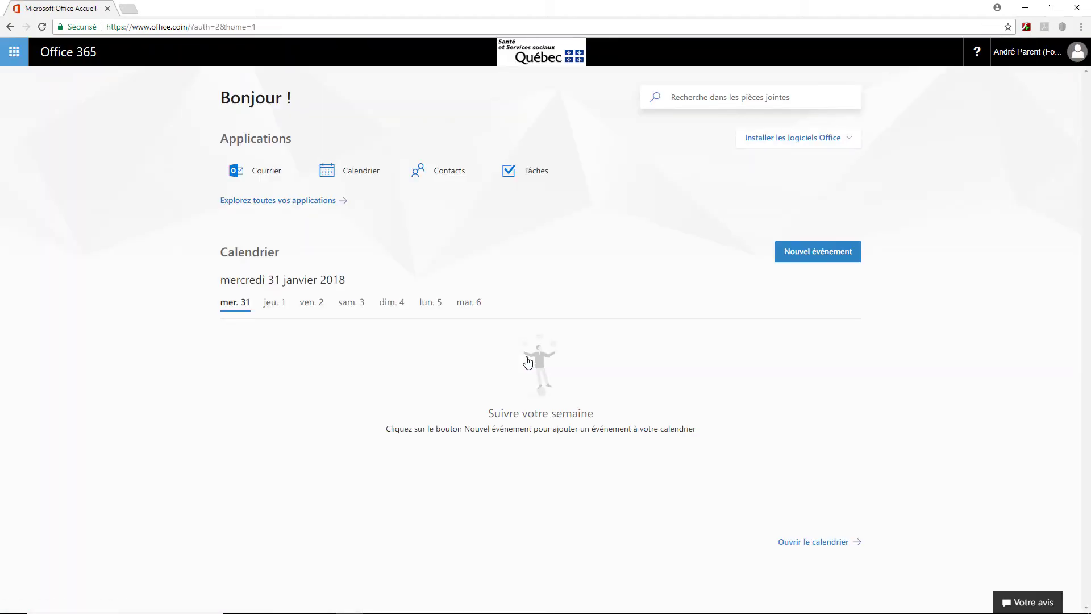